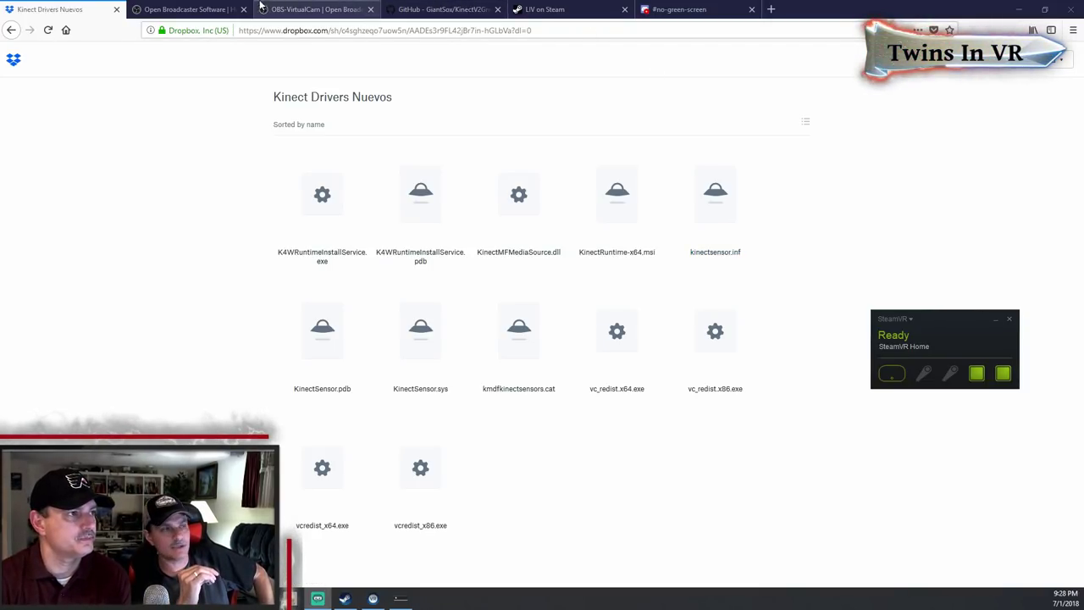
Step: Browse the OBS Studio site and OBS-VirtualCam page, ending on the KinectV2GreenScreen repository
{"action": "left_click", "coordinate": [208, 9]}
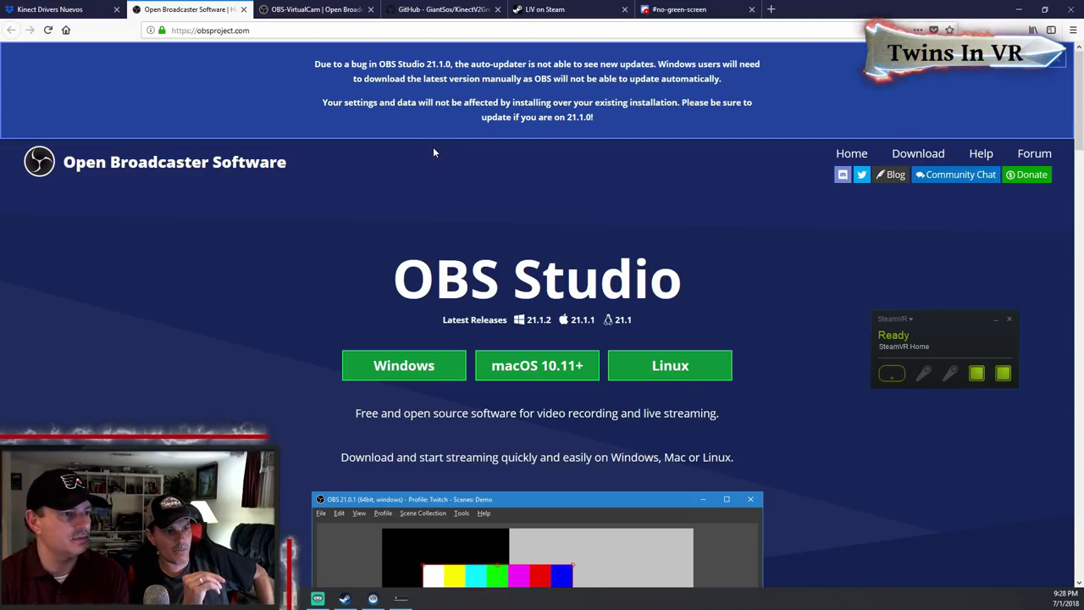
{"action": "left_click", "coordinate": [311, 9]}
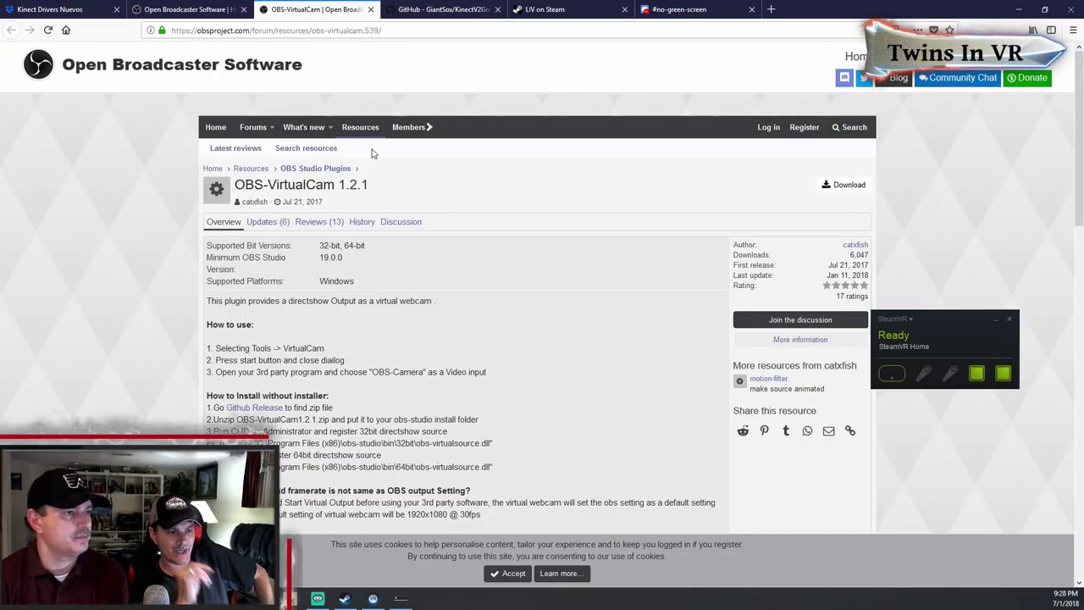
{"action": "left_click", "coordinate": [445, 11]}
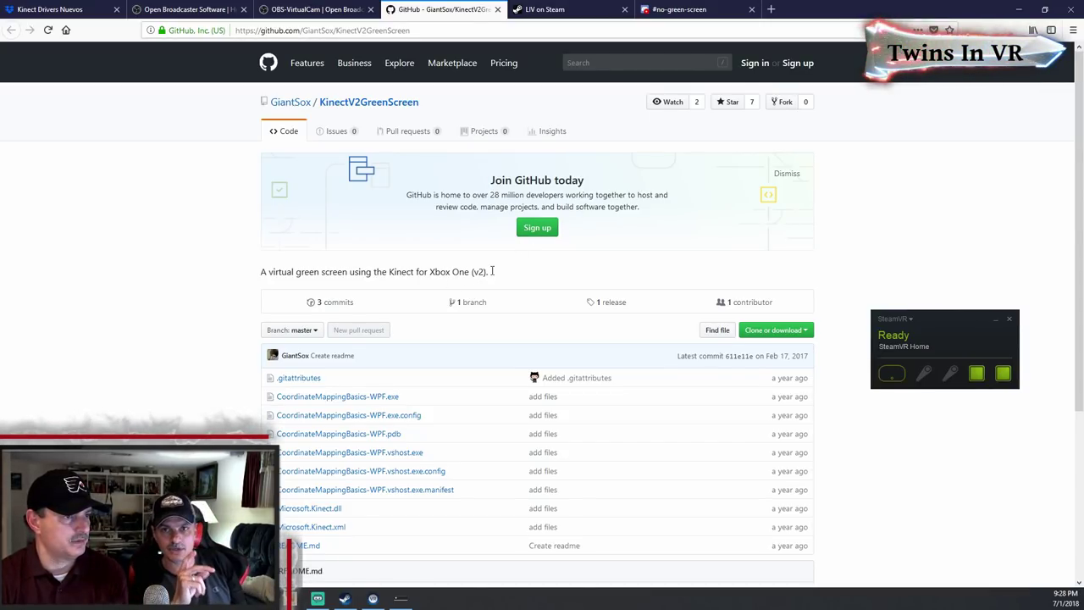
Step: Highlight 'Xbox One (v2)', review the 1.0 release assets, then go to the LIV Steam page
{"action": "left_click_drag", "start_coordinate": [494, 272], "coordinate": [430, 272]}
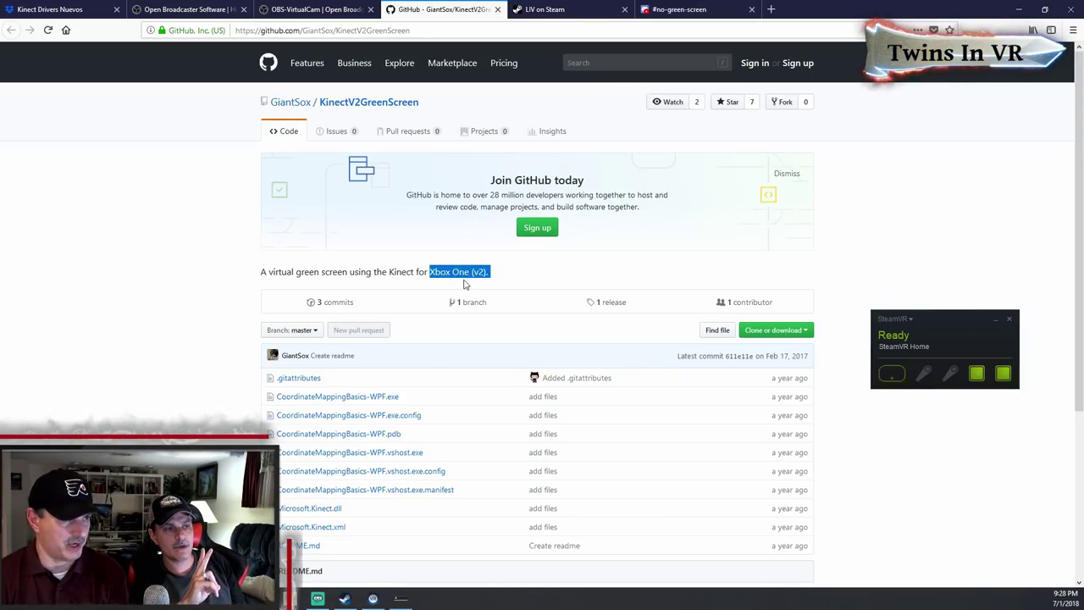
{"action": "left_click", "coordinate": [642, 274]}
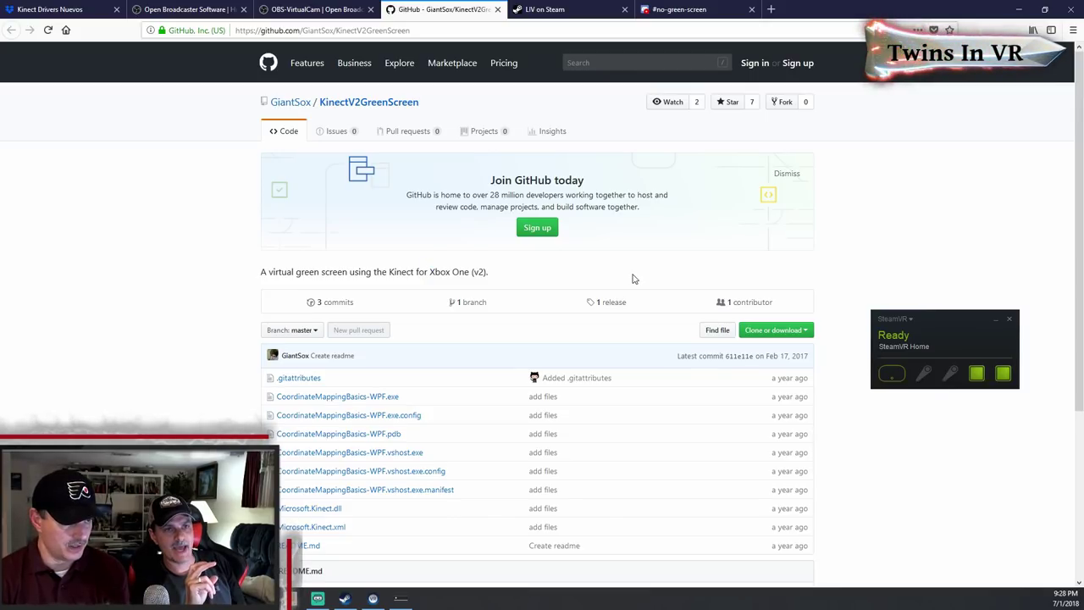
{"action": "left_click", "coordinate": [609, 306]}
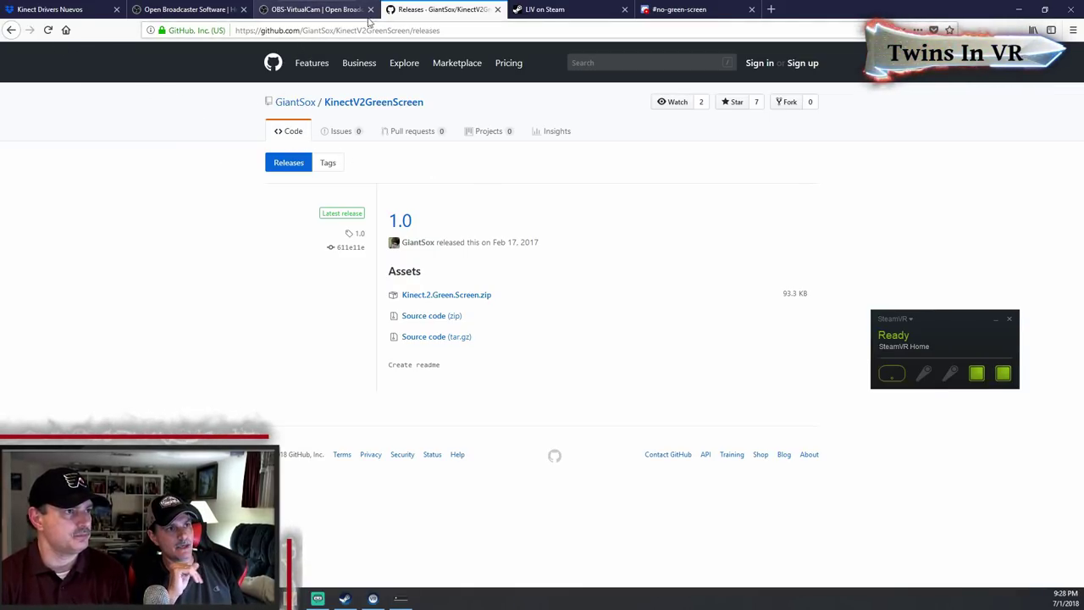
{"action": "left_click", "coordinate": [561, 10]}
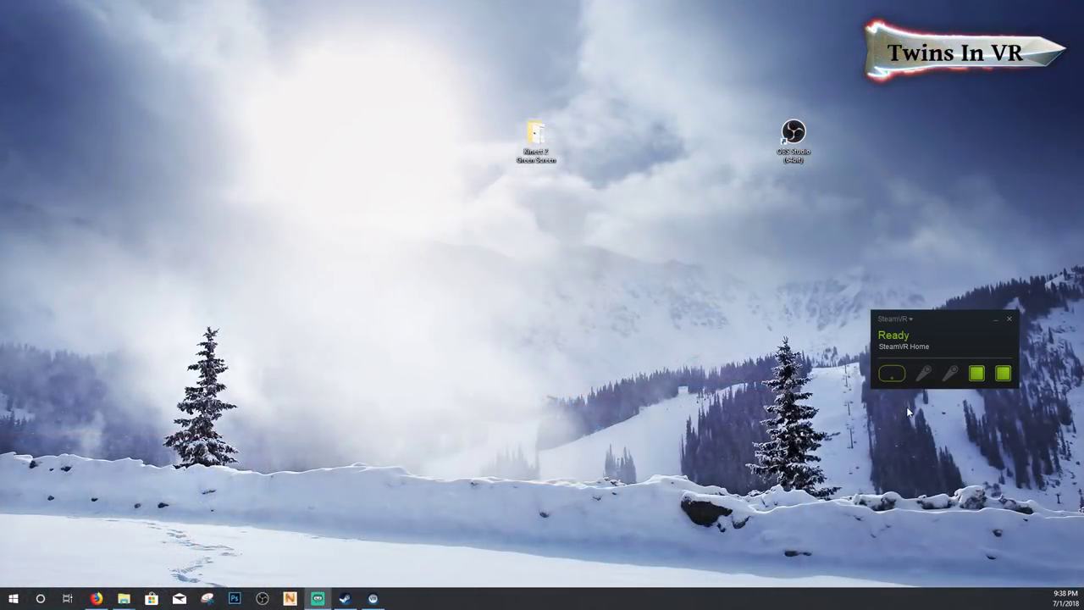
Step: Run CoordinateMappingBasics-WPF.exe from the Kinect 2 Green Screen folder, then start OBS Studio
{"action": "double_click", "coordinate": [537, 140]}
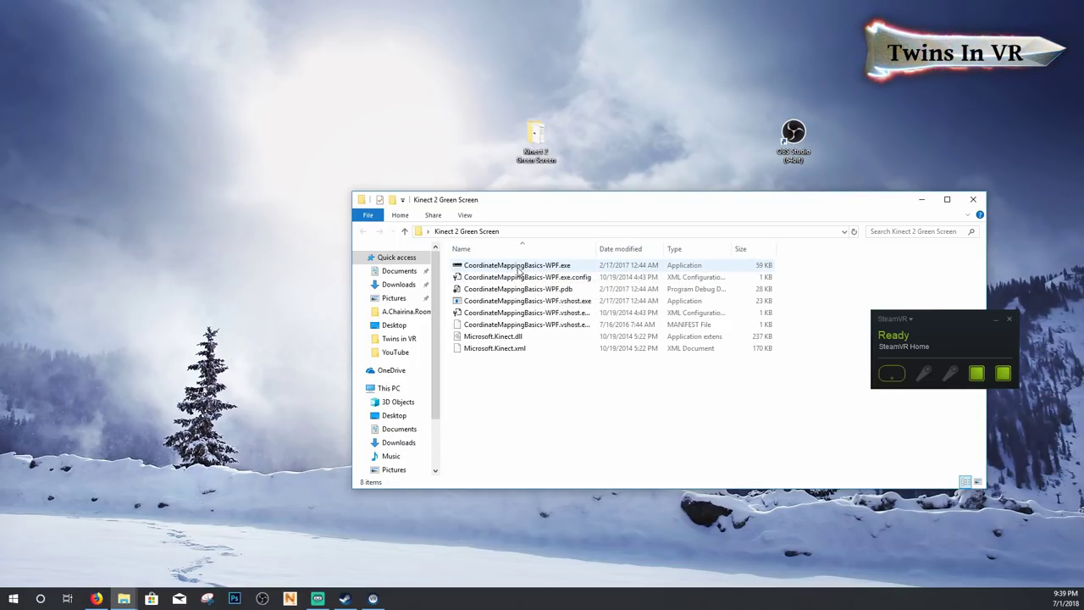
{"action": "double_click", "coordinate": [518, 267]}
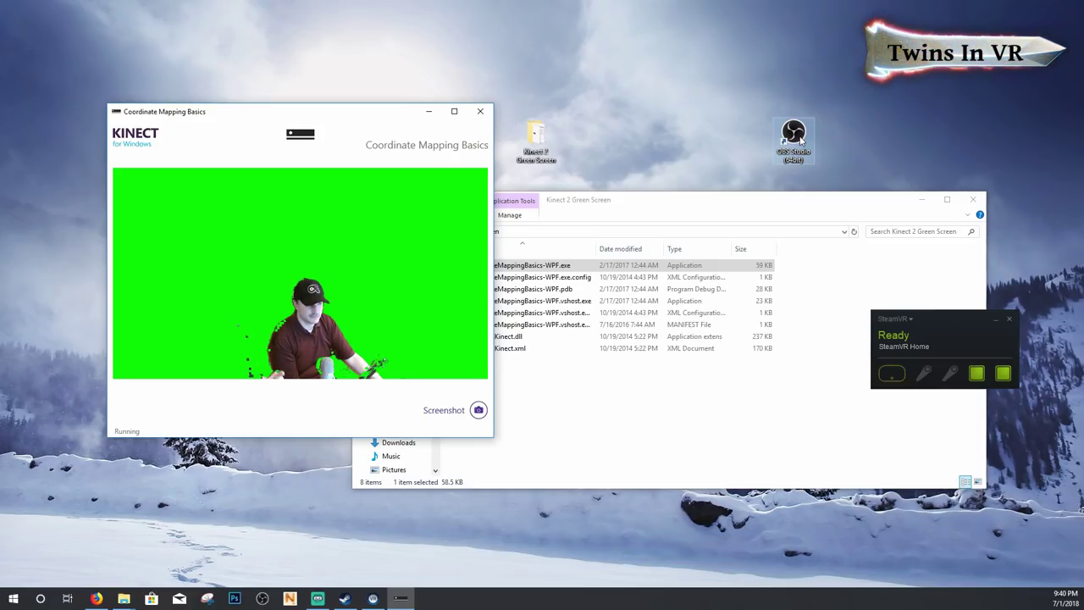
{"action": "double_click", "coordinate": [794, 136]}
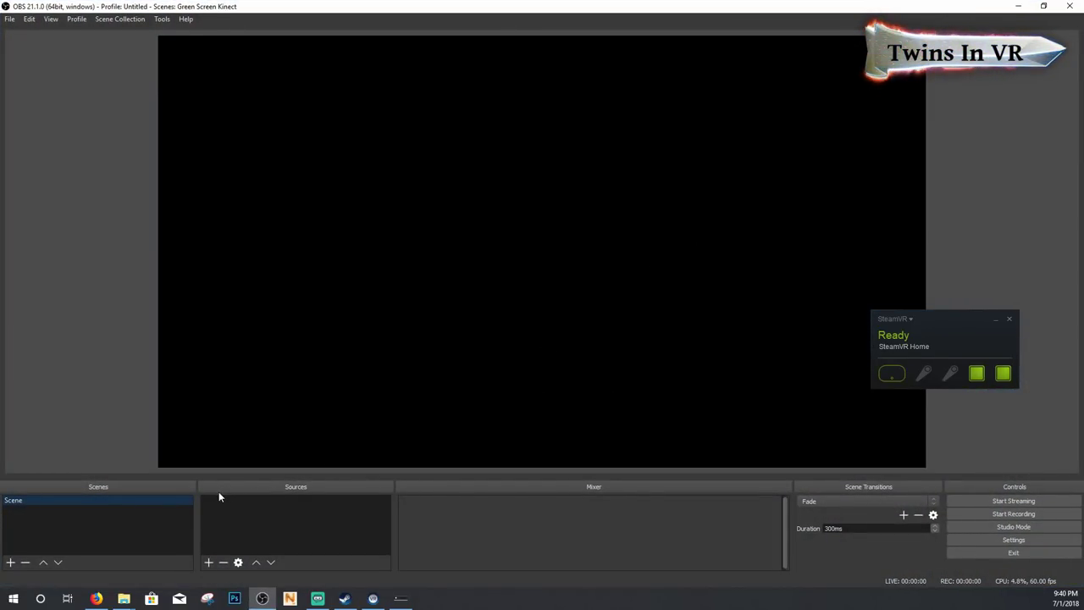
Step: Add a new Game Capture source named 'Green Screen'
{"action": "left_click", "coordinate": [208, 561]}
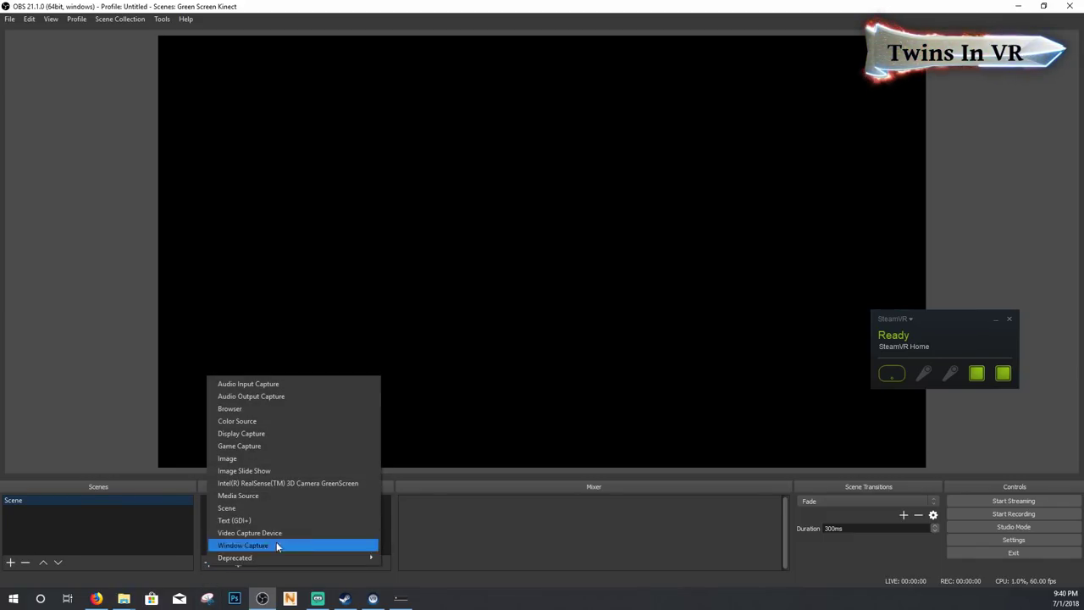
{"action": "left_click", "coordinate": [276, 445]}
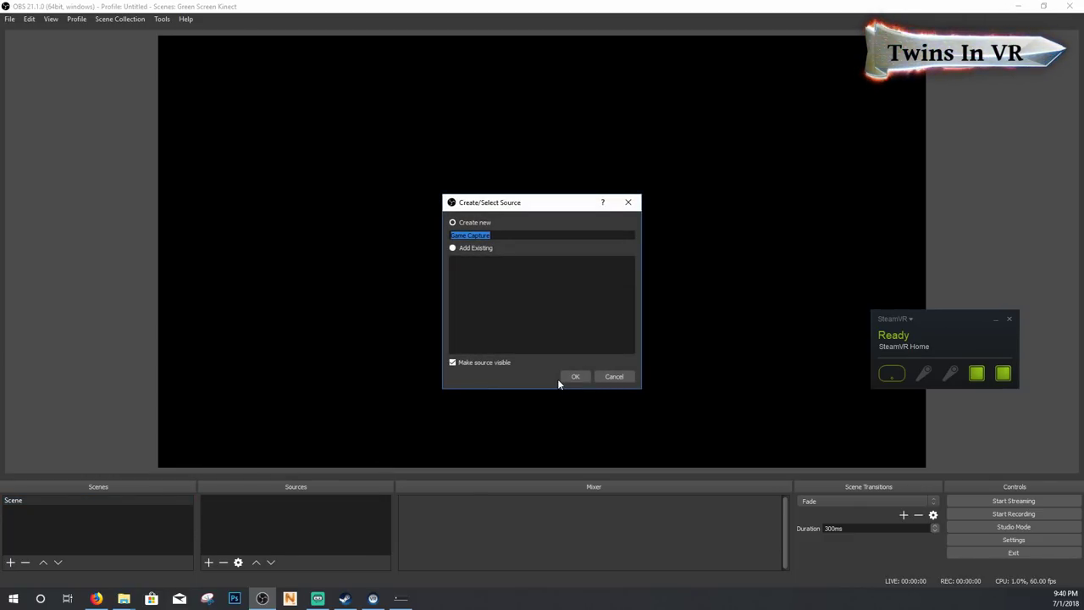
{"action": "type", "text": "Green "}
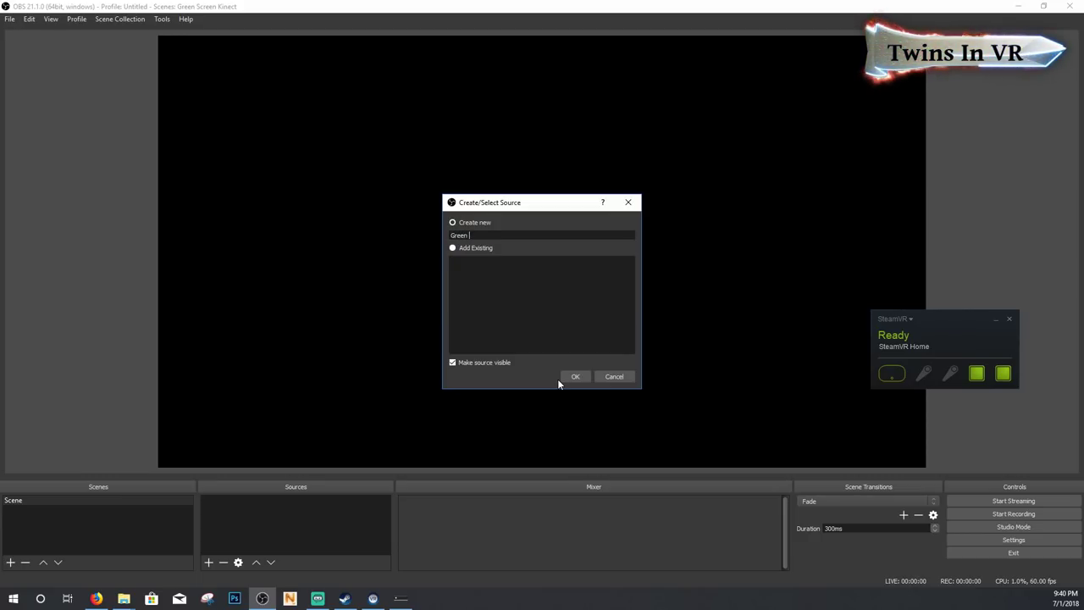
{"action": "type", "text": "Screen"}
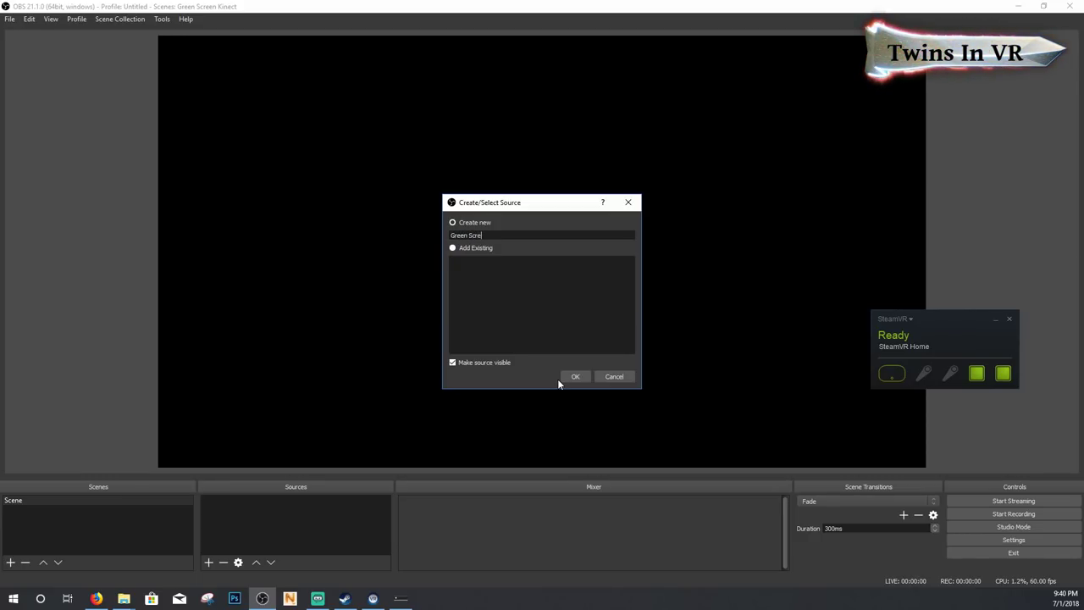
{"action": "left_click", "coordinate": [573, 377]}
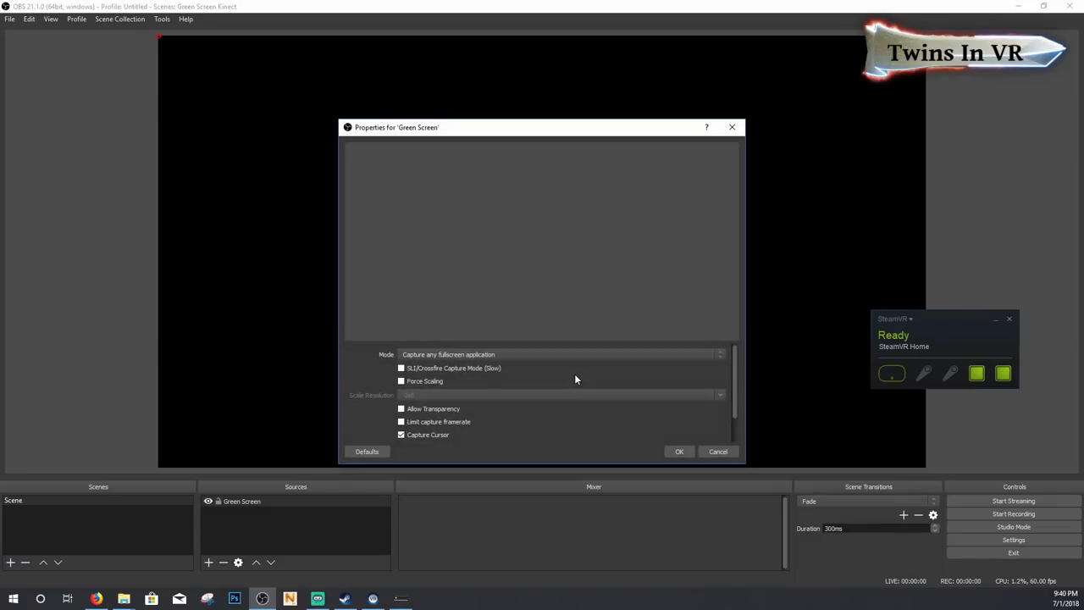
Step: Set the source to capture the specific Coordinate Mapping Basics window
{"action": "left_click", "coordinate": [534, 354]}
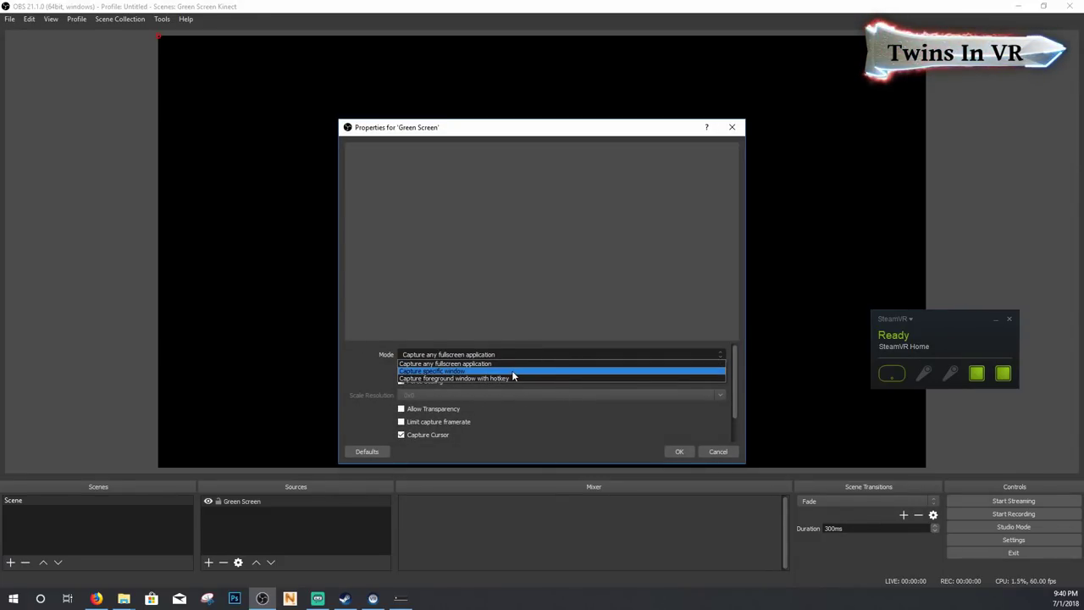
{"action": "left_click", "coordinate": [512, 371]}
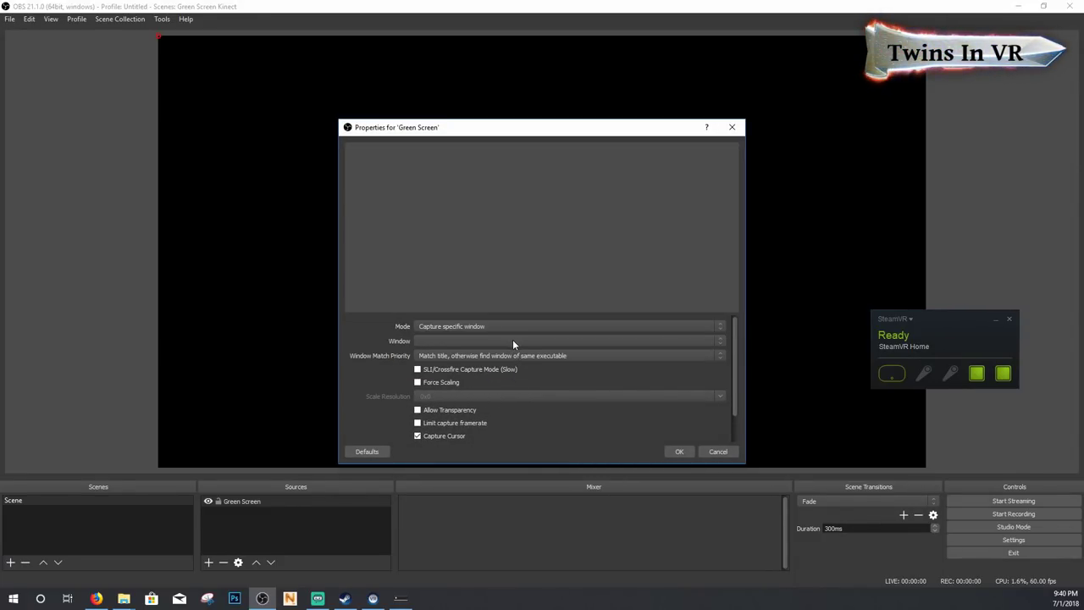
{"action": "left_click", "coordinate": [512, 342]}
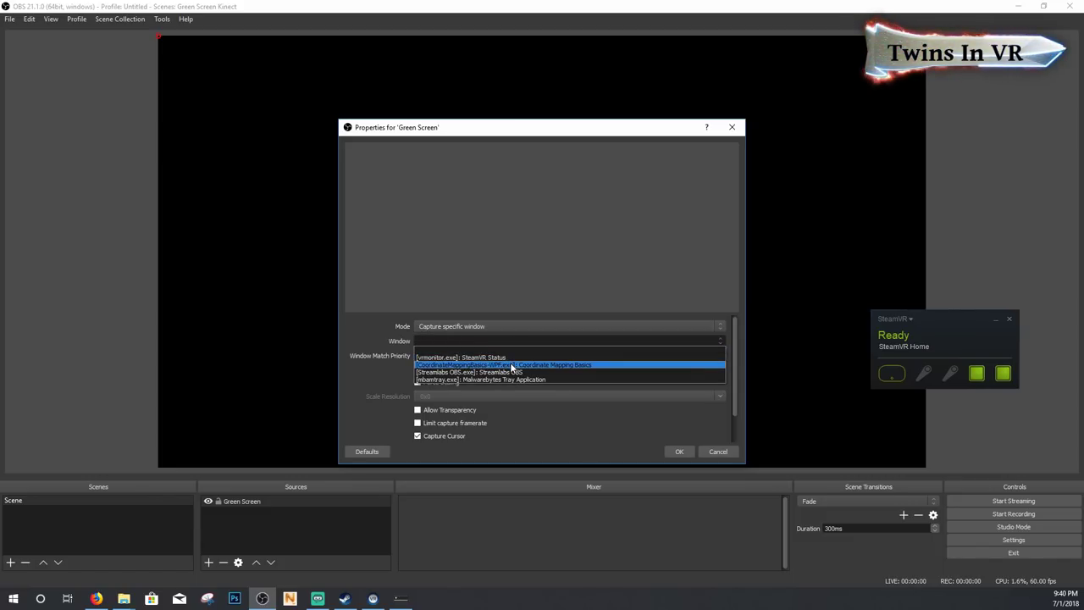
{"action": "left_click", "coordinate": [513, 365]}
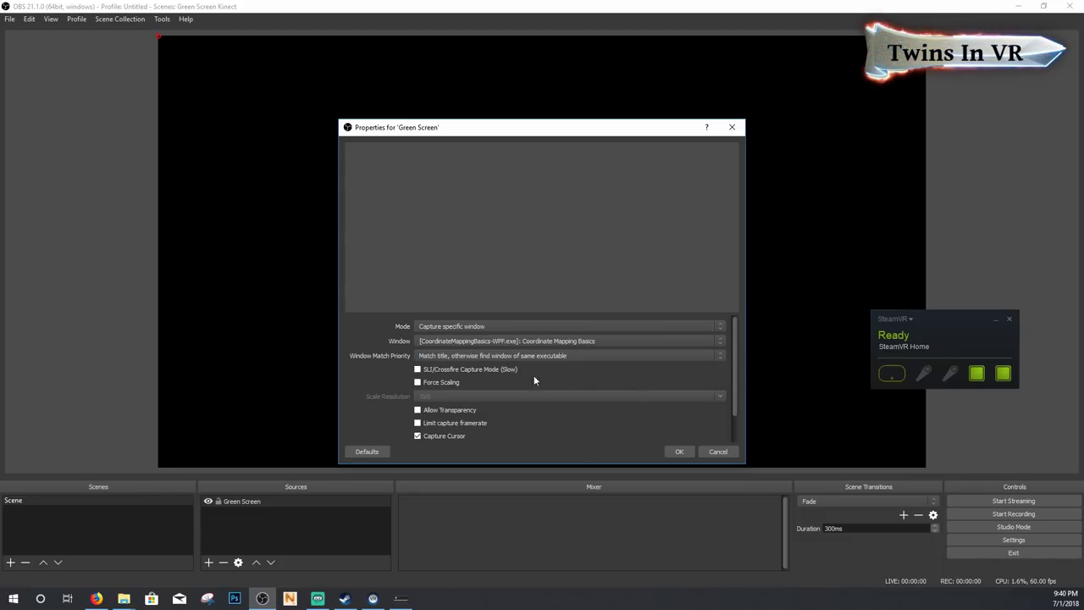
{"action": "left_click", "coordinate": [678, 451]}
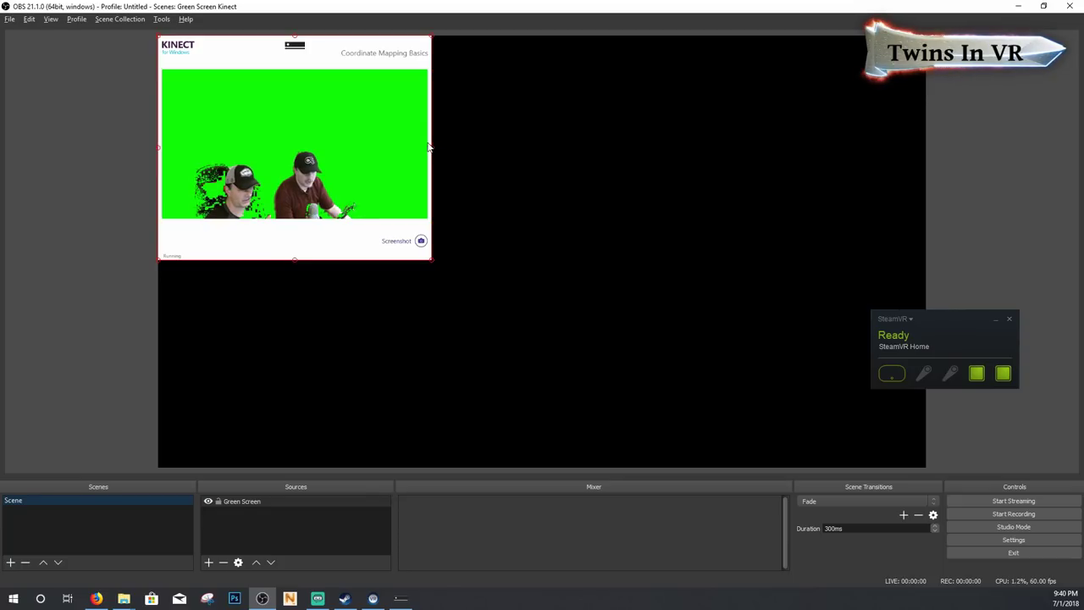
Step: Crop slivers off the Green Screen source's sides, bottom and top, then stretch it across the canvas
{"action": "left_click_drag", "start_coordinate": [432, 147], "coordinate": [428, 152]}
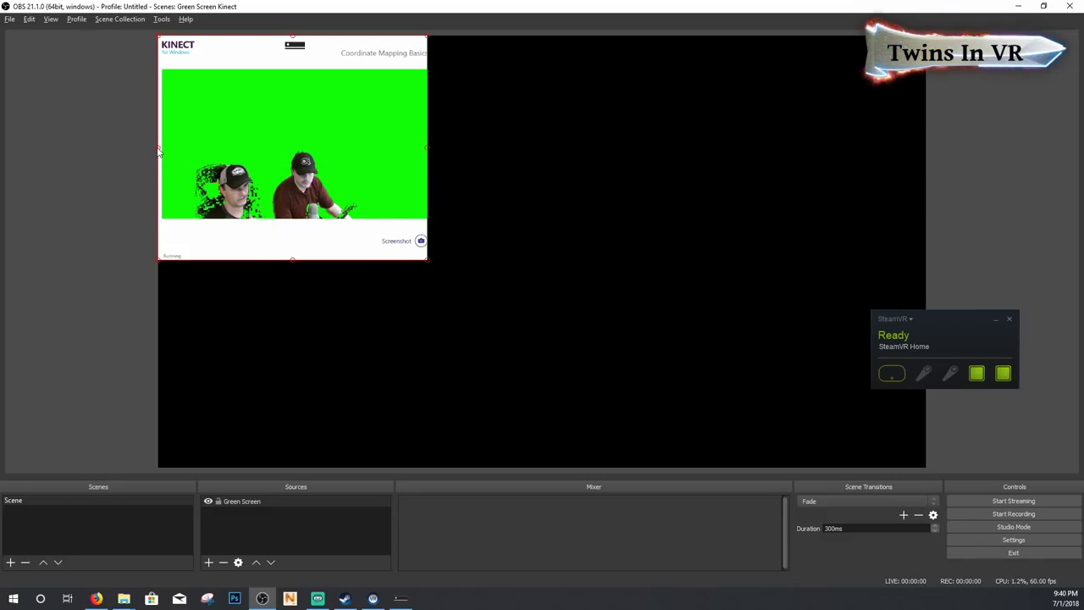
{"action": "left_click_drag", "start_coordinate": [160, 153], "coordinate": [165, 155]}
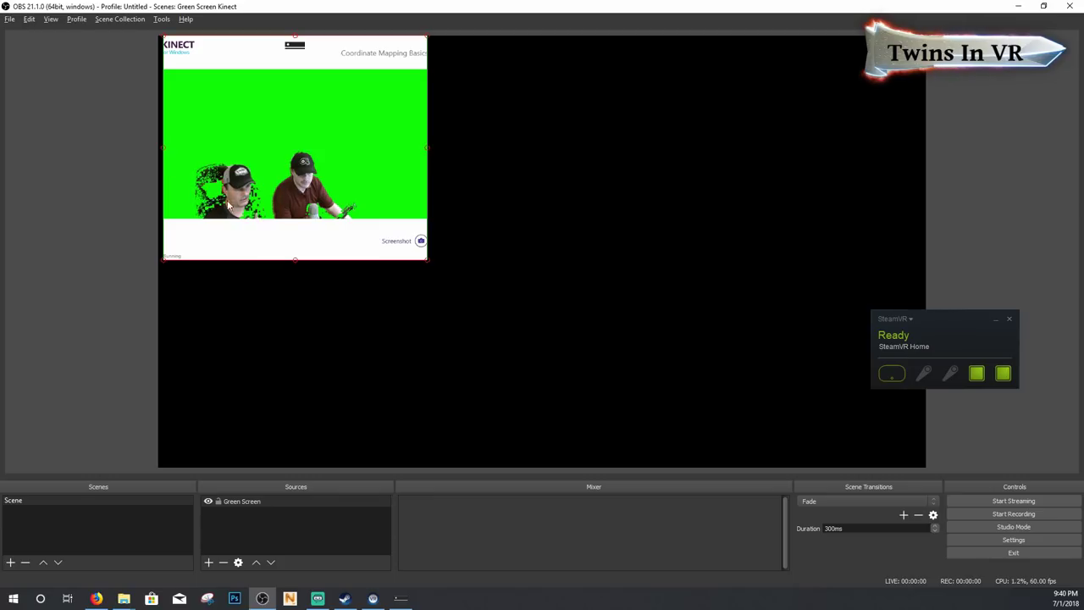
{"action": "left_click_drag", "start_coordinate": [294, 260], "coordinate": [291, 216]}
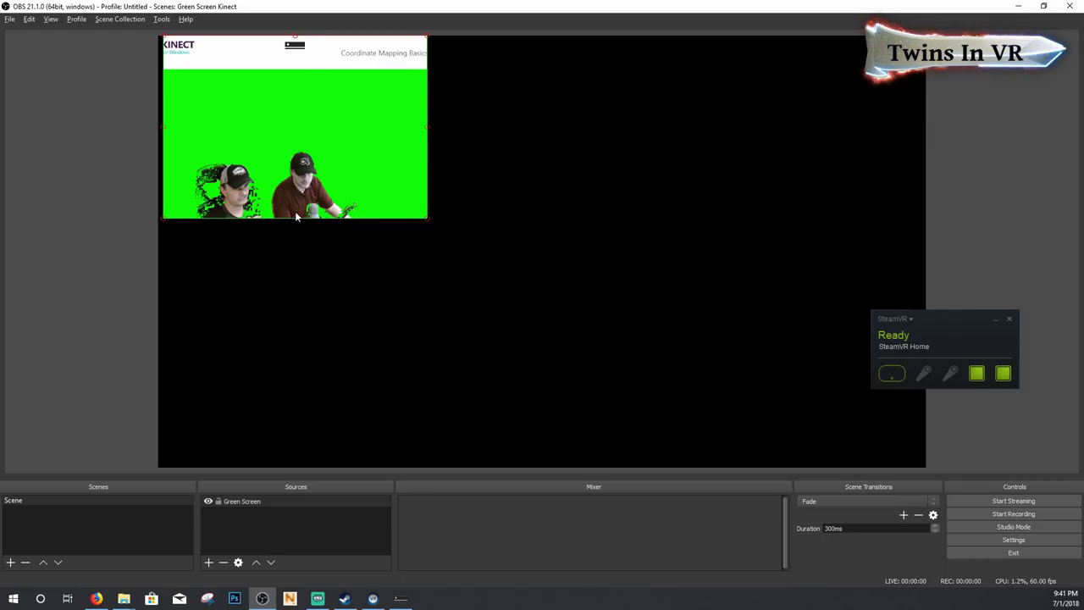
{"action": "left_click_drag", "start_coordinate": [294, 36], "coordinate": [296, 73]}
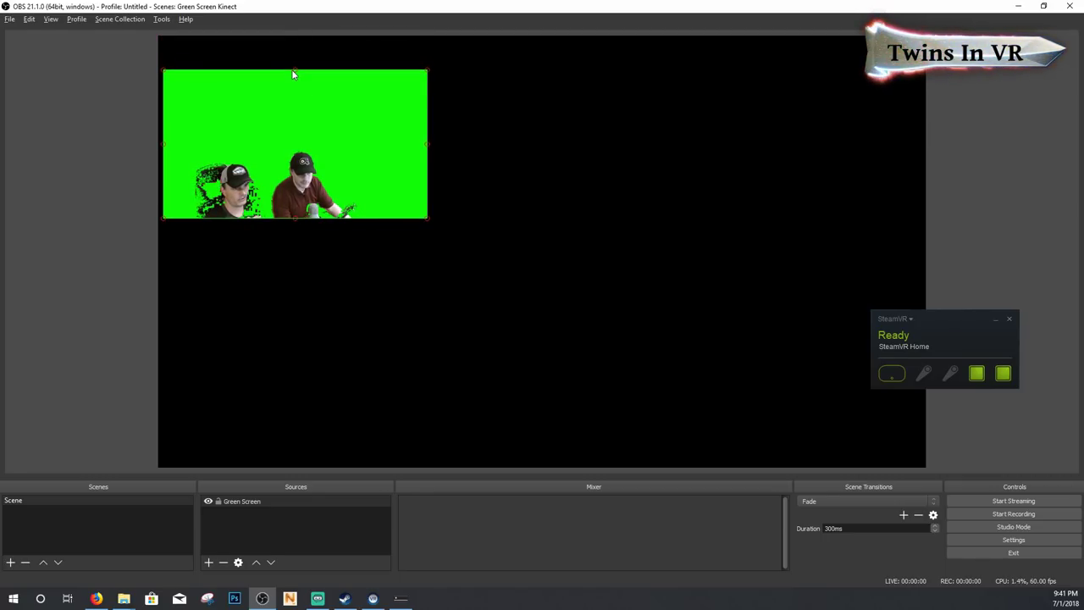
{"action": "left_click_drag", "start_coordinate": [314, 118], "coordinate": [309, 88]}
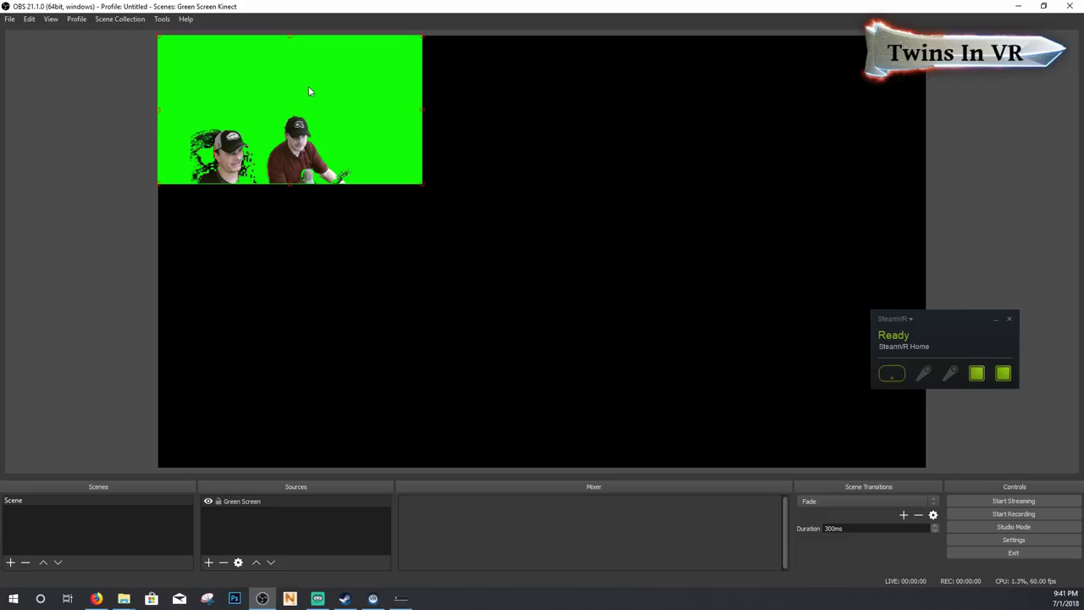
{"action": "left_click_drag", "start_coordinate": [421, 183], "coordinate": [927, 452]}
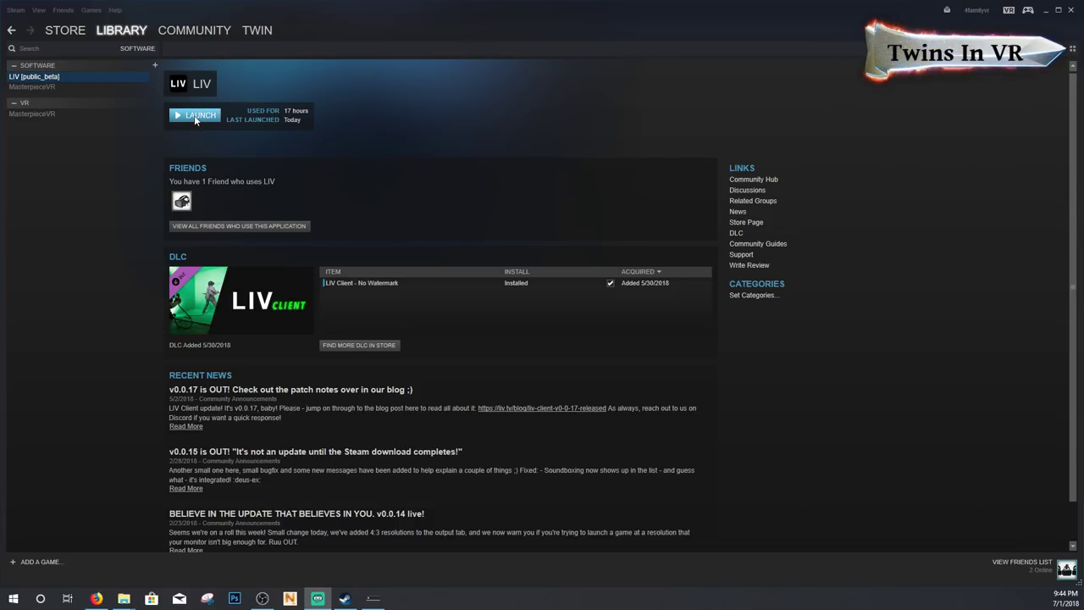
Step: Choose public_beta on the Betas tab of LIV's Properties and close the dialog
{"action": "right_click", "coordinate": [64, 77]}
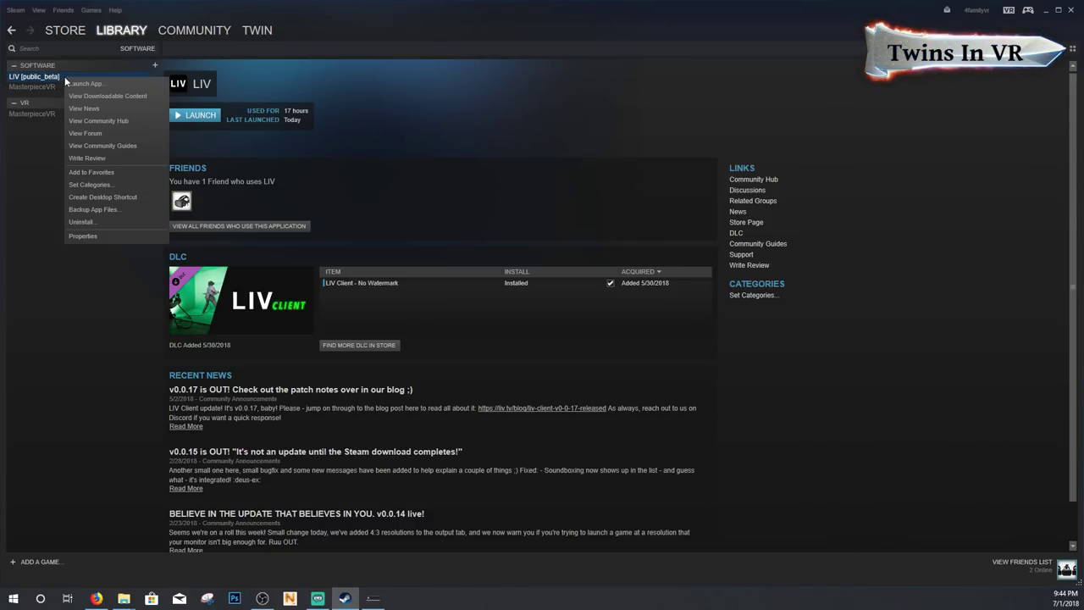
{"action": "left_click", "coordinate": [82, 236]}
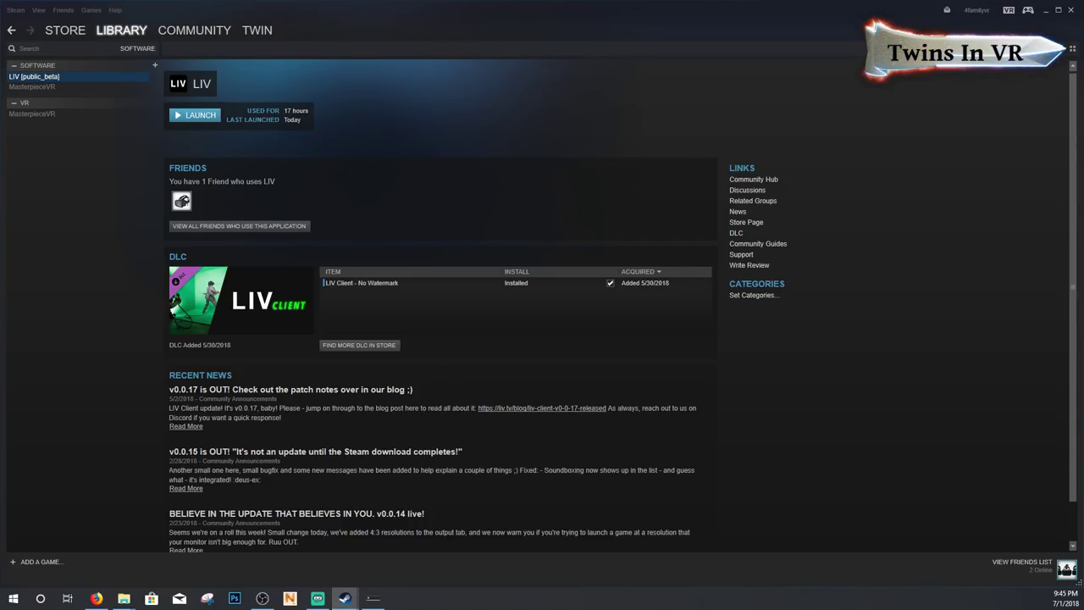
{"action": "left_click_drag", "start_coordinate": [840, 83], "coordinate": [415, 82]}
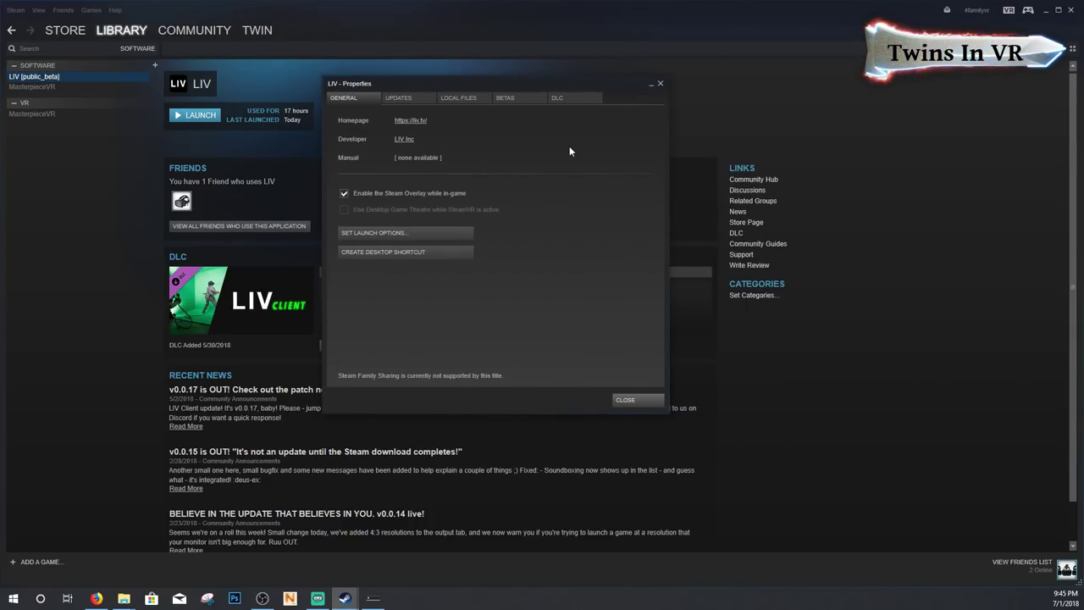
{"action": "left_click", "coordinate": [507, 99]}
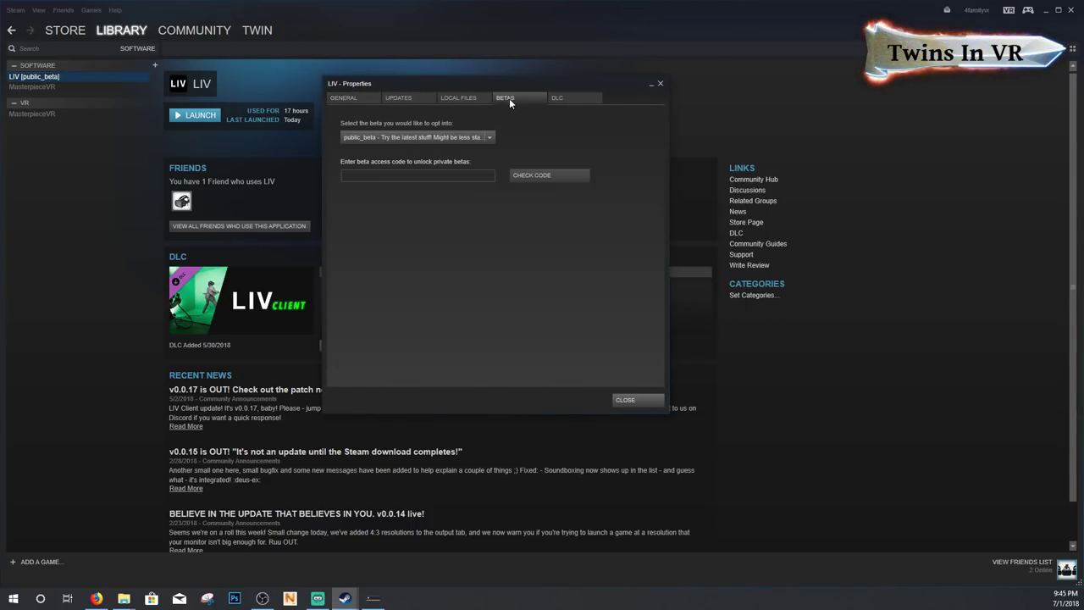
{"action": "left_click", "coordinate": [490, 138]}
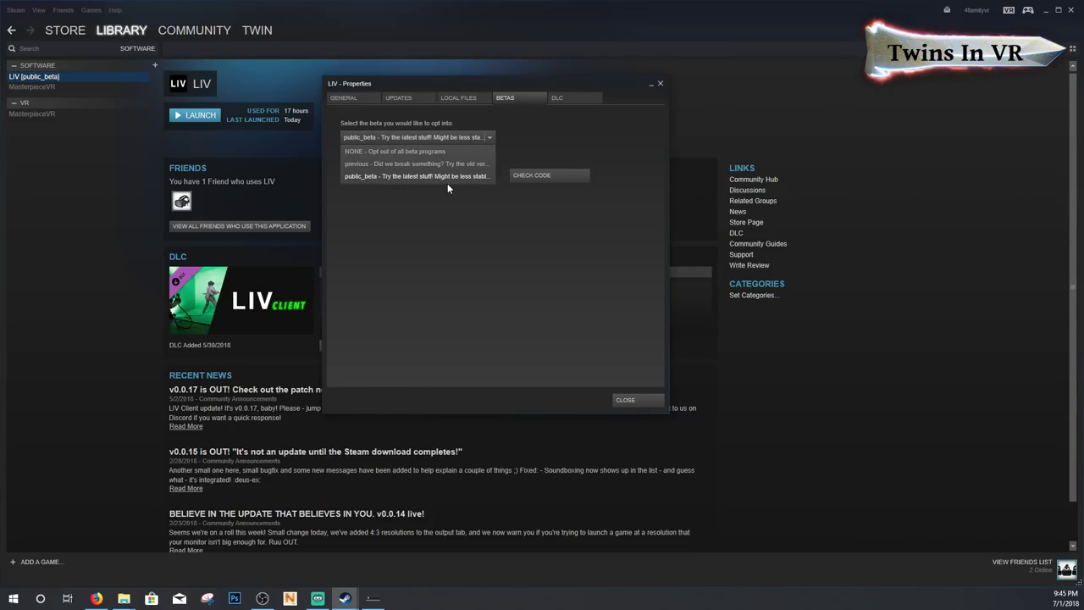
{"action": "left_click", "coordinate": [461, 206]}
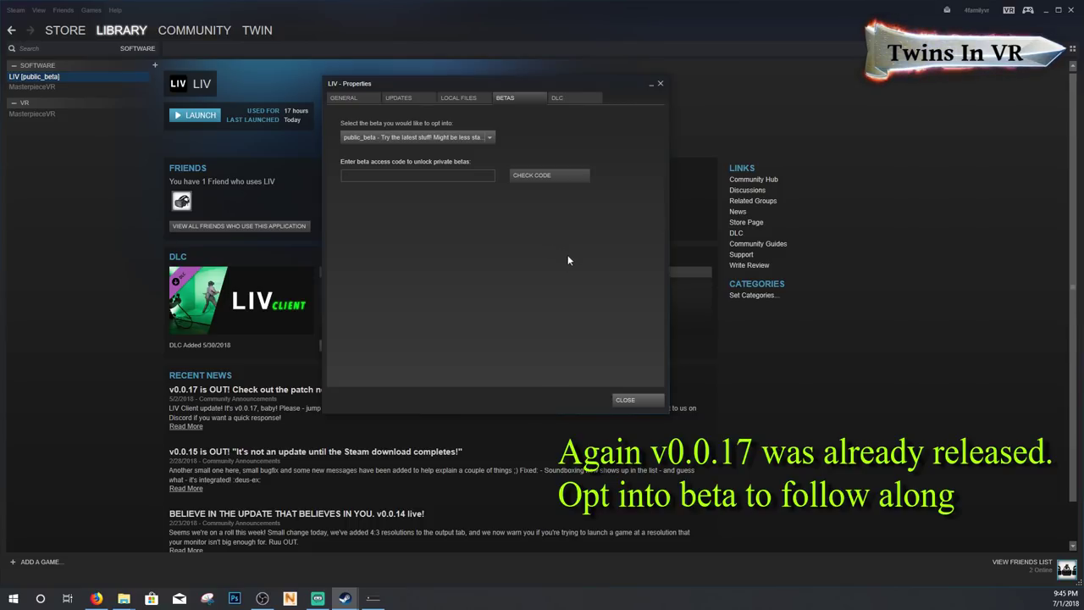
{"action": "left_click", "coordinate": [653, 400]}
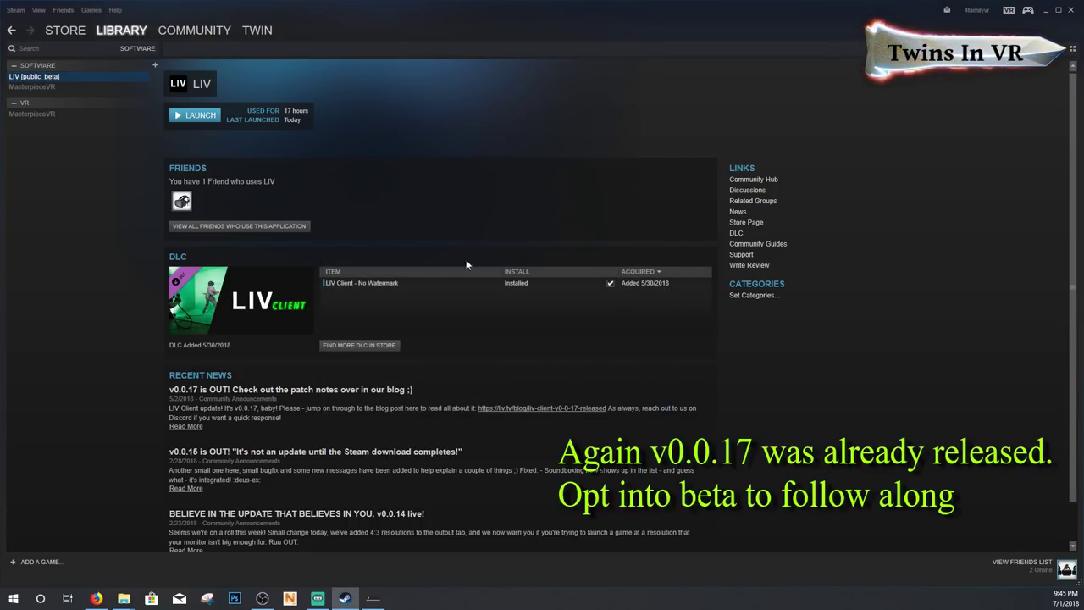
Step: Launch LIV, install the Virtual Camera Driver, acknowledge the success message, and restart SteamVR
{"action": "left_click", "coordinate": [195, 115]}
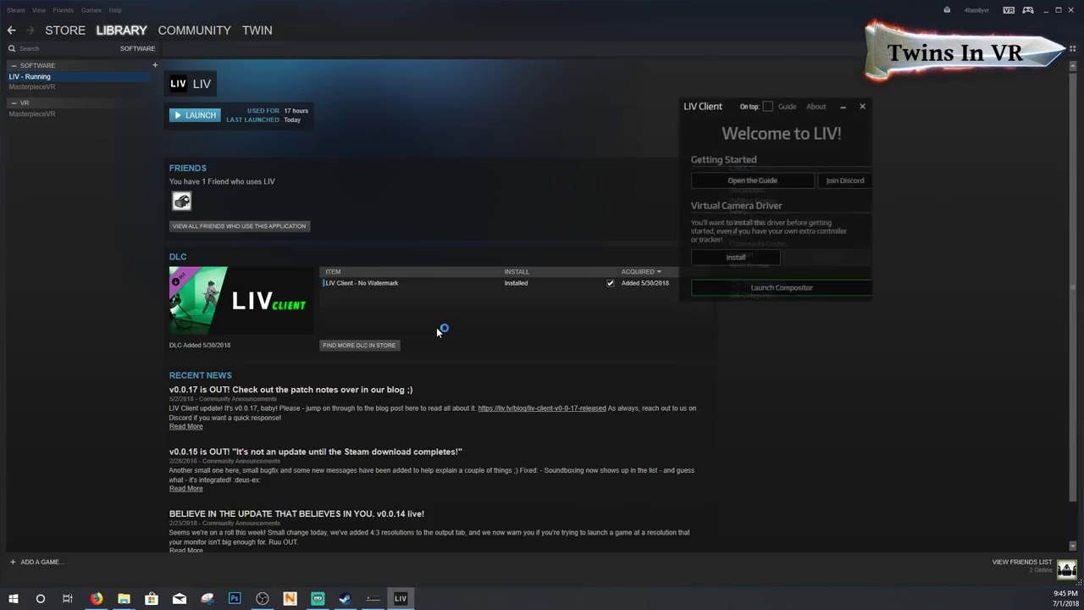
{"action": "left_click_drag", "start_coordinate": [714, 106], "coordinate": [367, 106]}
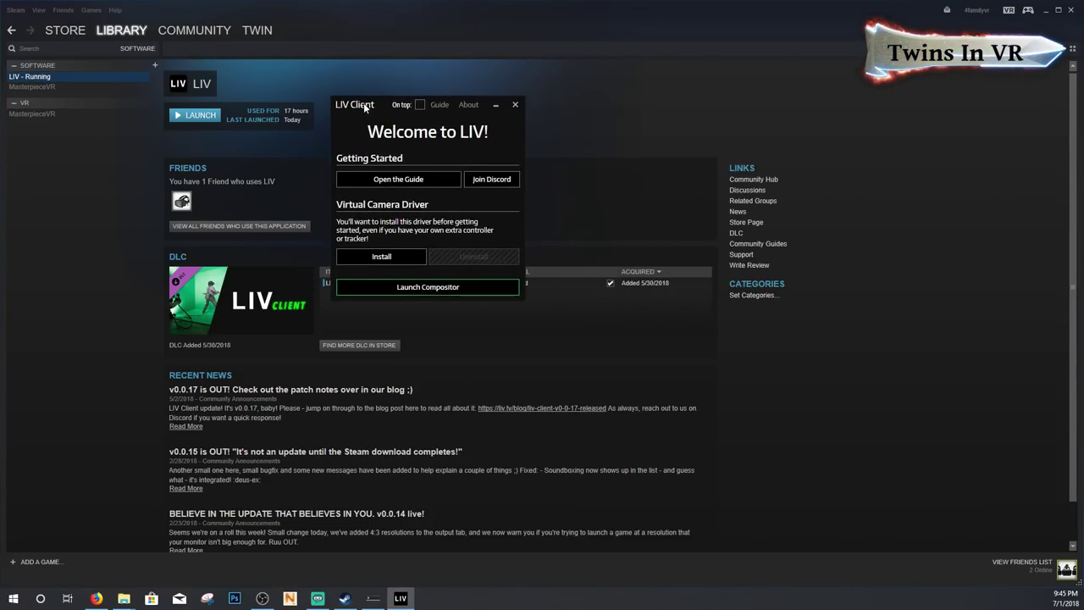
{"action": "left_click", "coordinate": [383, 263]}
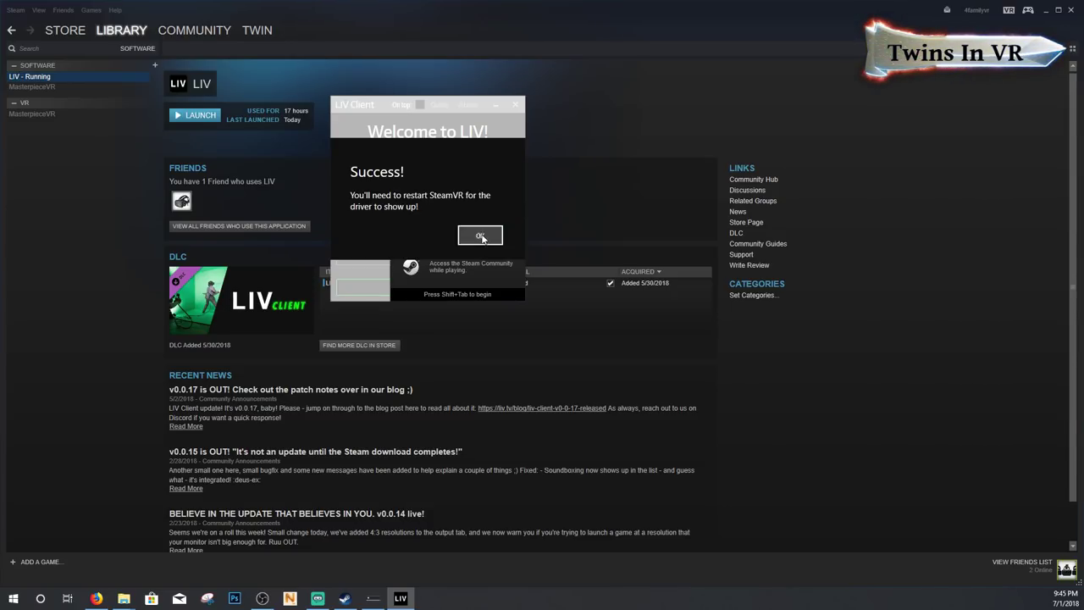
{"action": "left_click", "coordinate": [481, 237]}
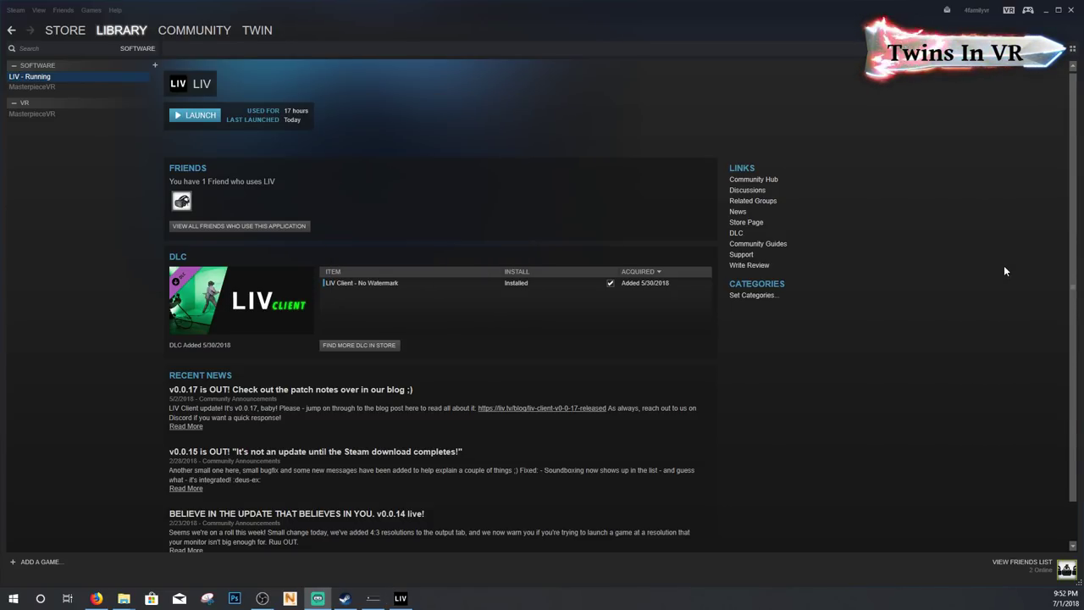
{"action": "left_click", "coordinate": [1008, 11]}
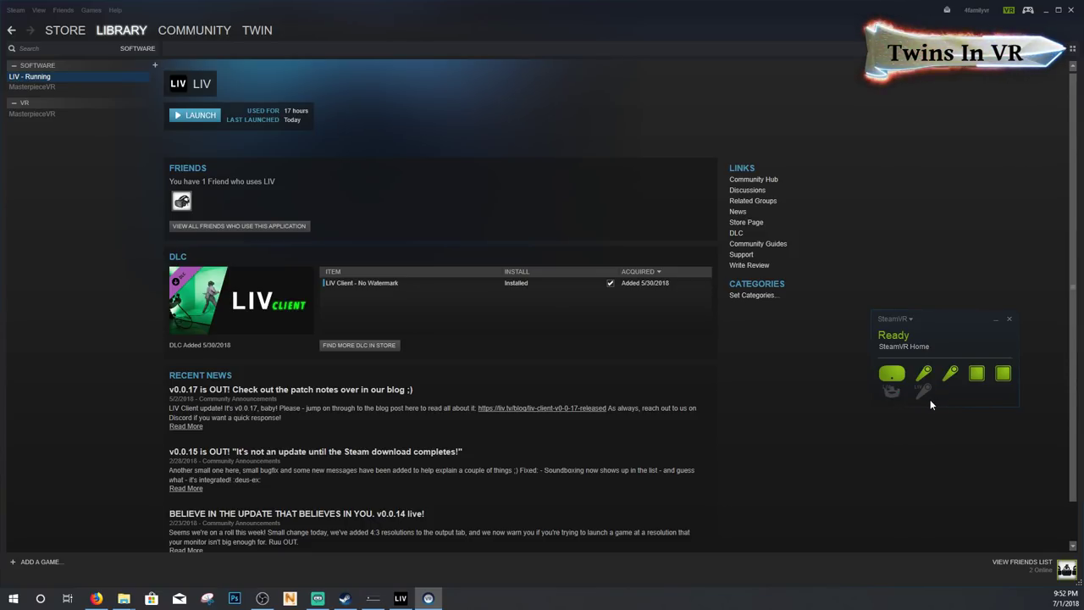
Step: Bring LIV Client back to the front and launch the compositor
{"action": "left_click", "coordinate": [401, 598]}
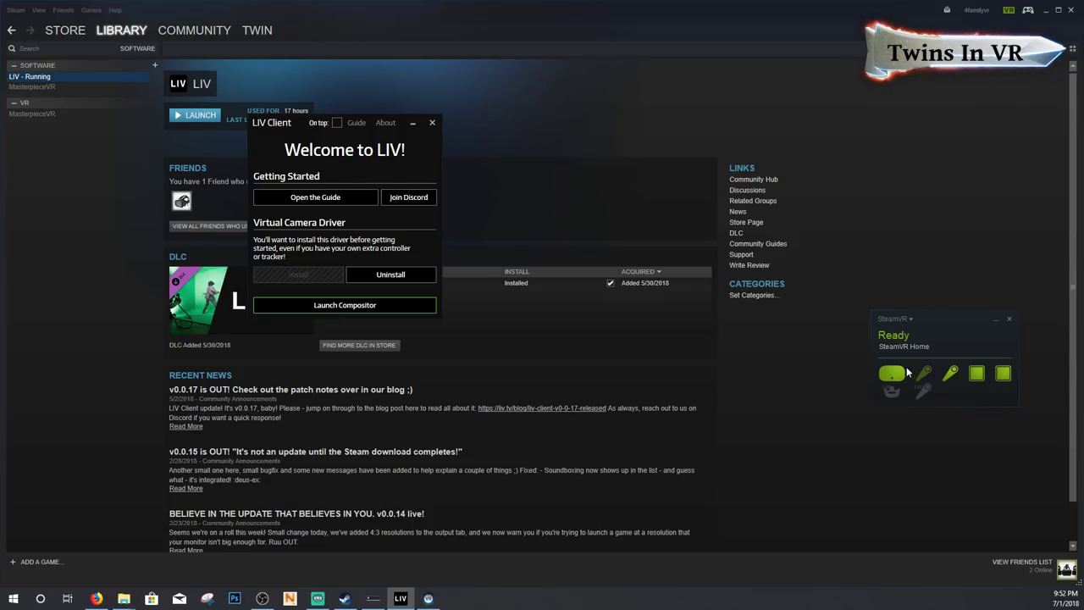
{"action": "left_click", "coordinate": [392, 309]}
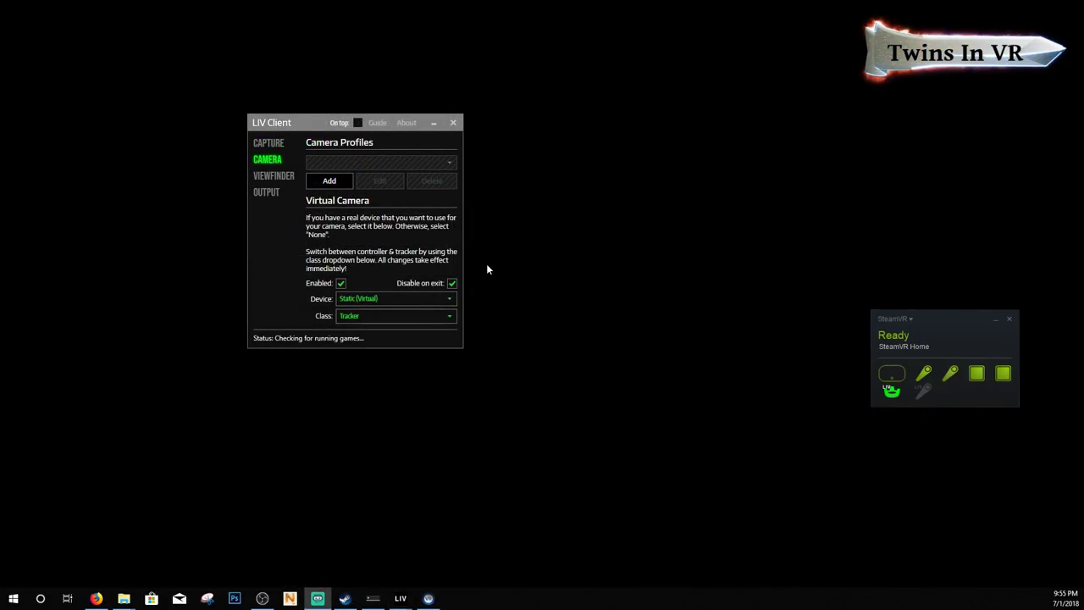
Step: Add a camera profile 'Kinect Xbox' using the OBS-Camera device at 1920 x 1080 @ 30fps
{"action": "left_click", "coordinate": [275, 160]}
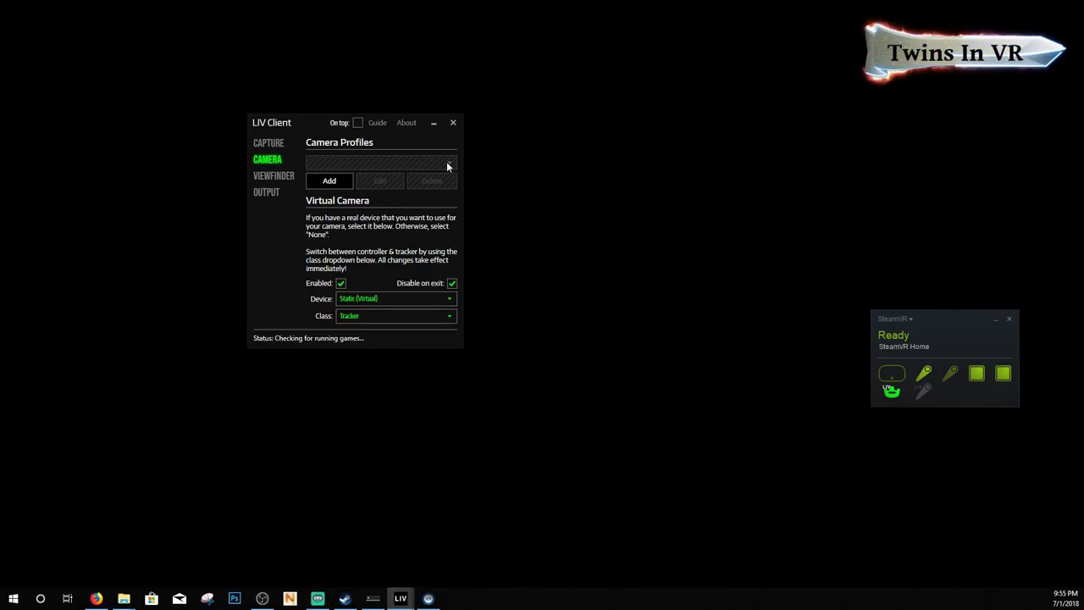
{"action": "left_click", "coordinate": [346, 185]}
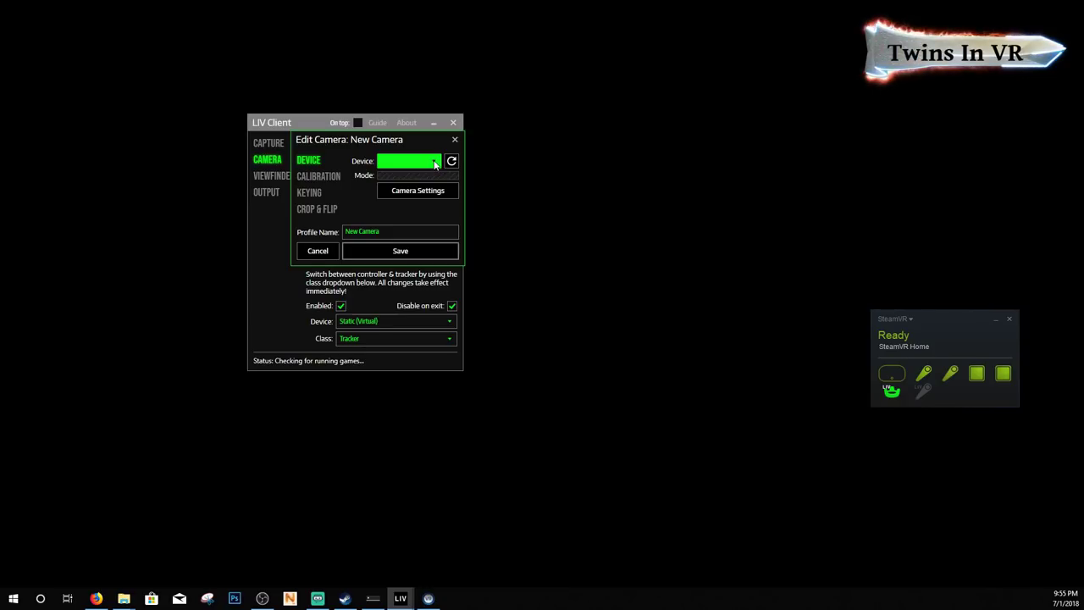
{"action": "left_click", "coordinate": [434, 163]}
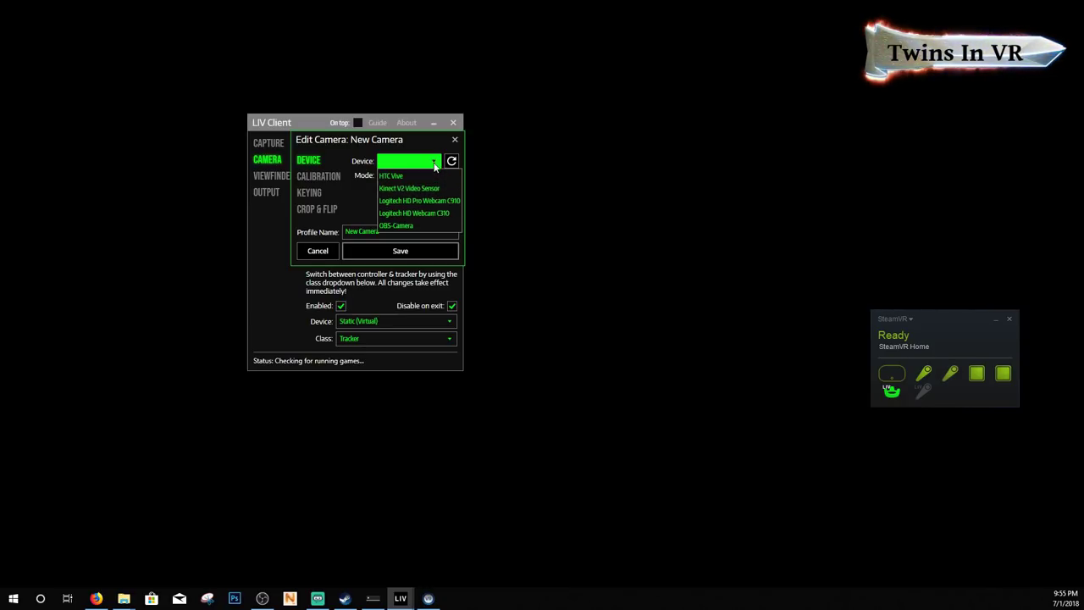
{"action": "left_click", "coordinate": [414, 226]}
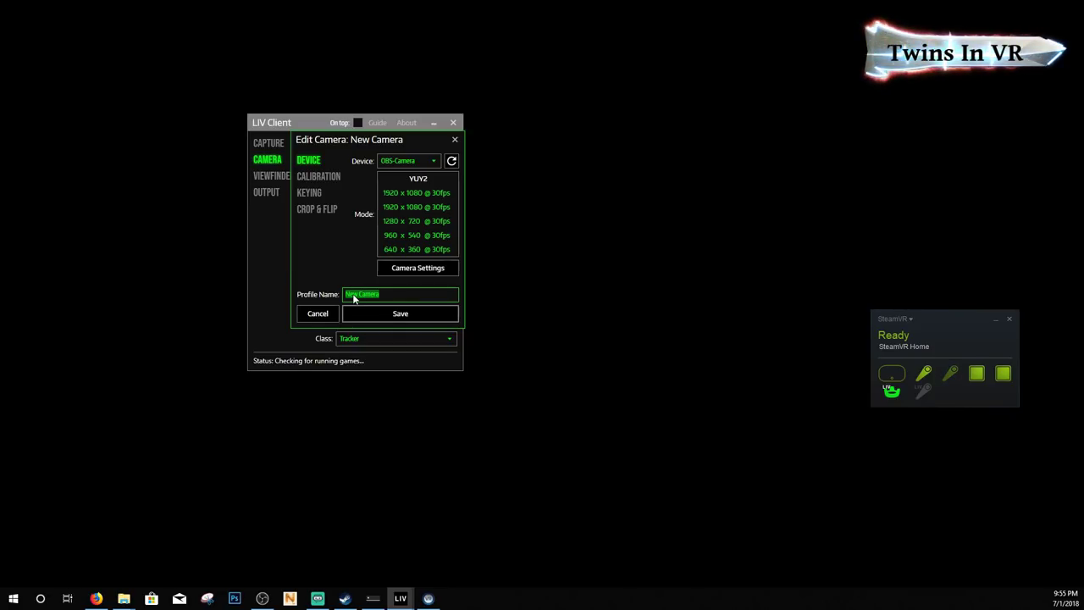
{"action": "type", "text": "Kinect Xbox"}
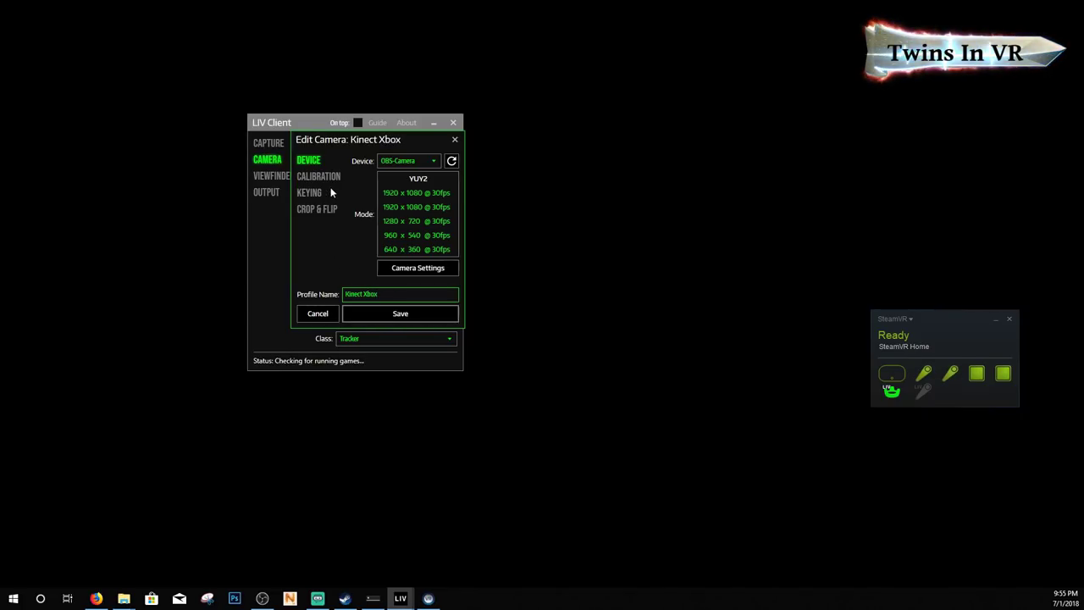
{"action": "left_click", "coordinate": [395, 193]}
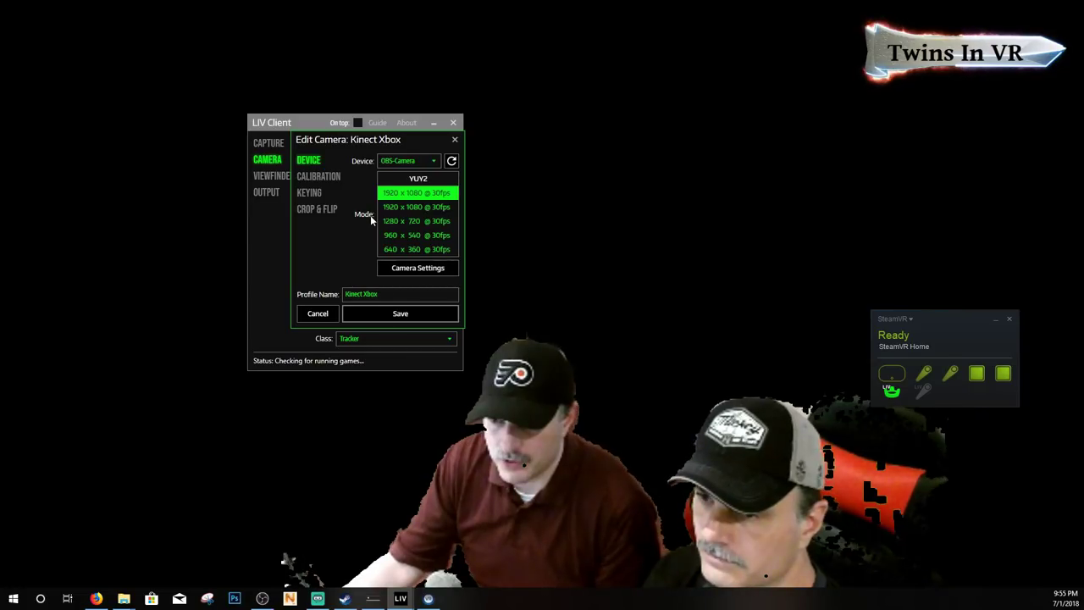
Step: Switch the Kinect Xbox profile editor to its Calibration page
{"action": "left_click", "coordinate": [321, 177]}
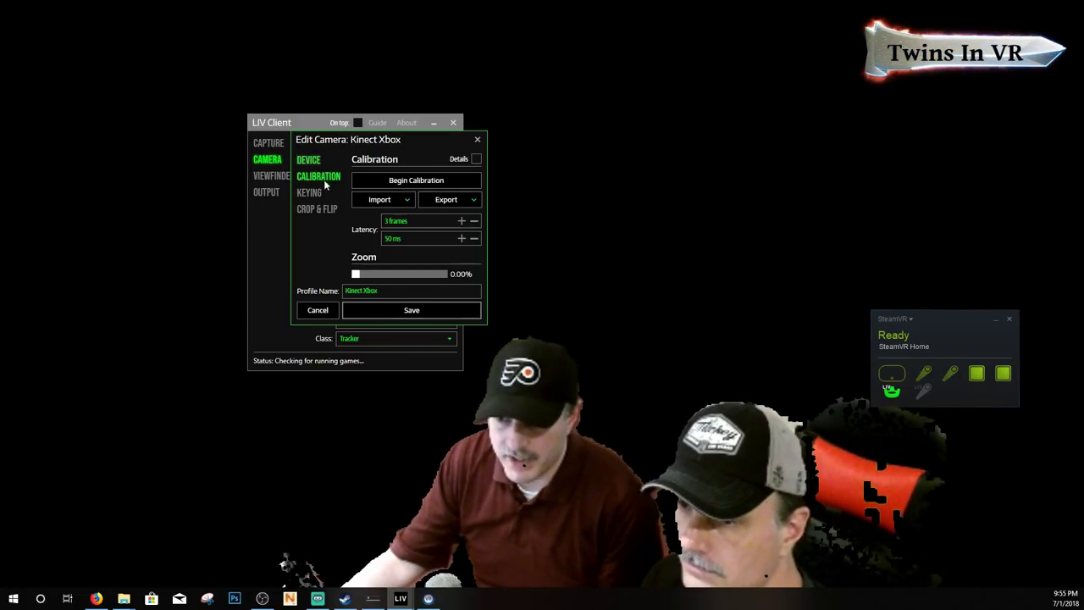